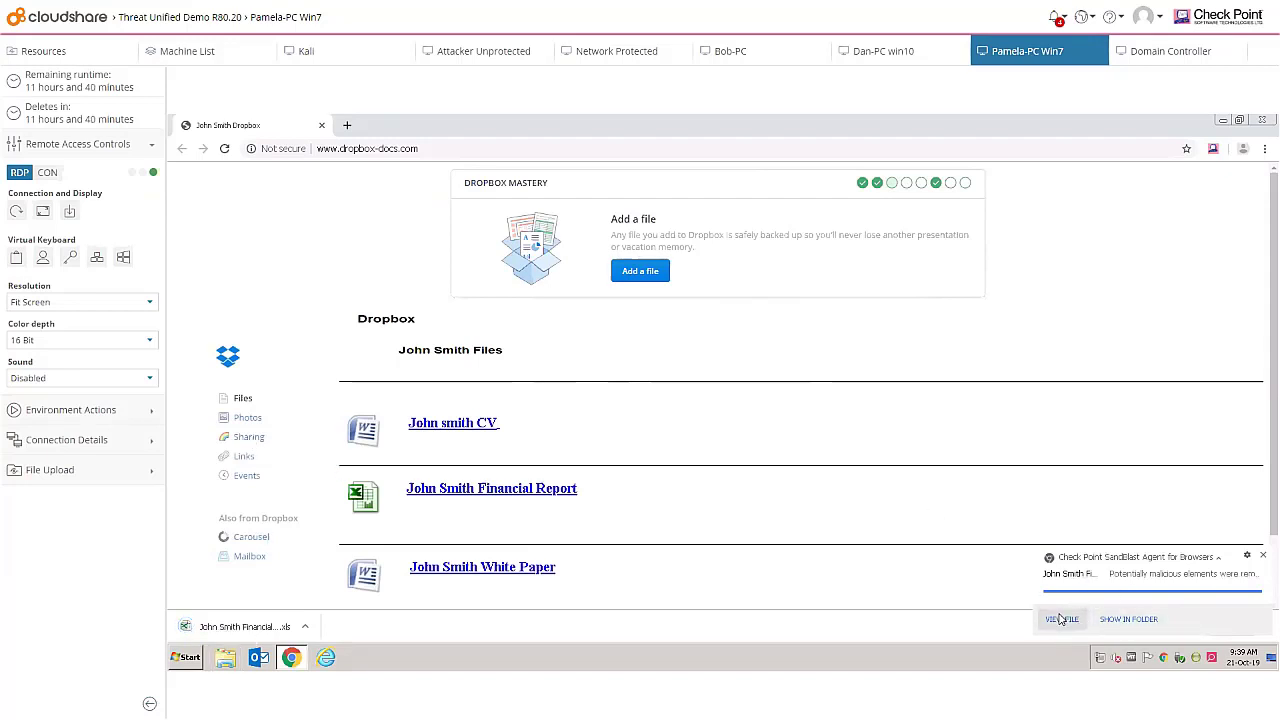
Step: Open the cleaned Financial Report workbook from the download, dismiss the macro message and close the workbook
left_click(1062, 619)
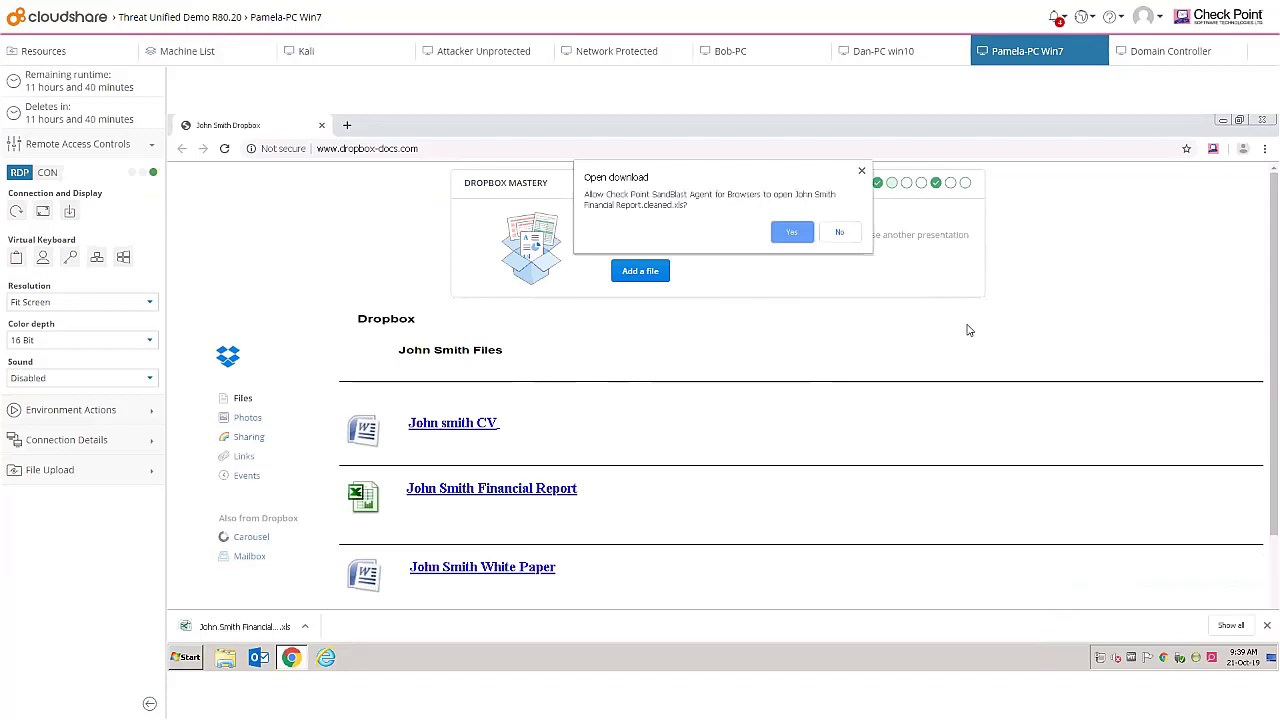
key("Return")
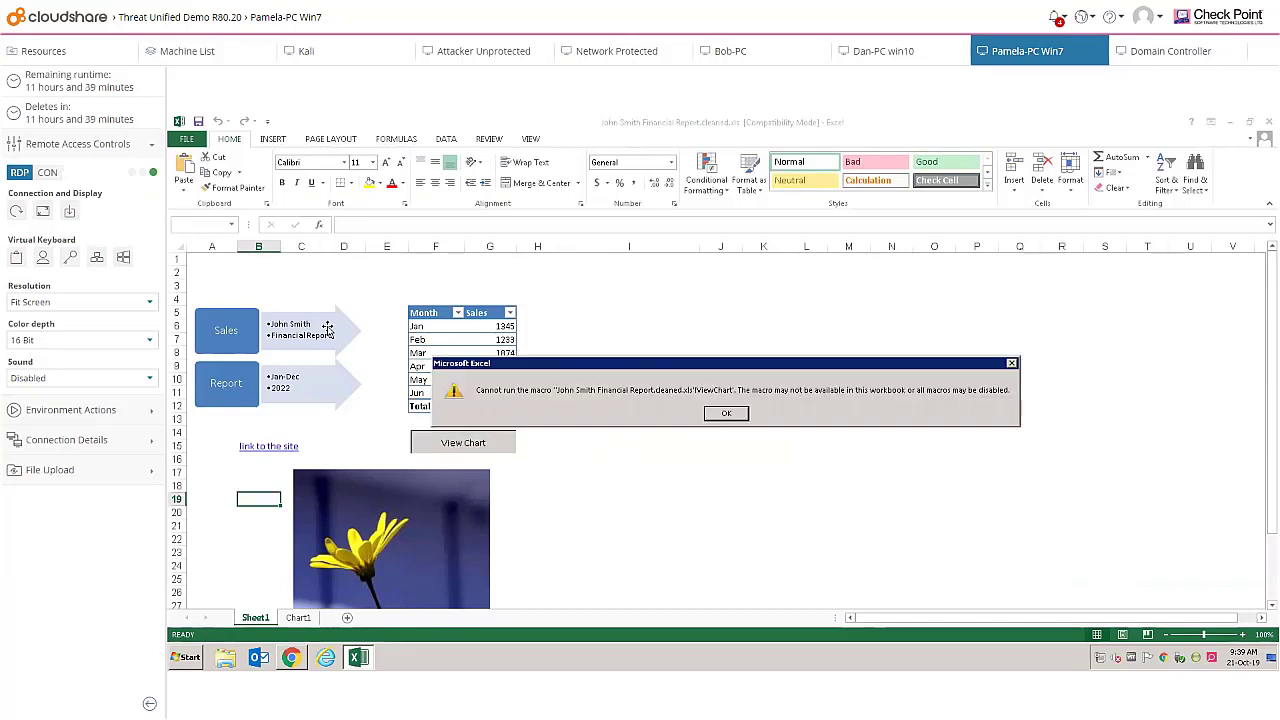
key("Return")
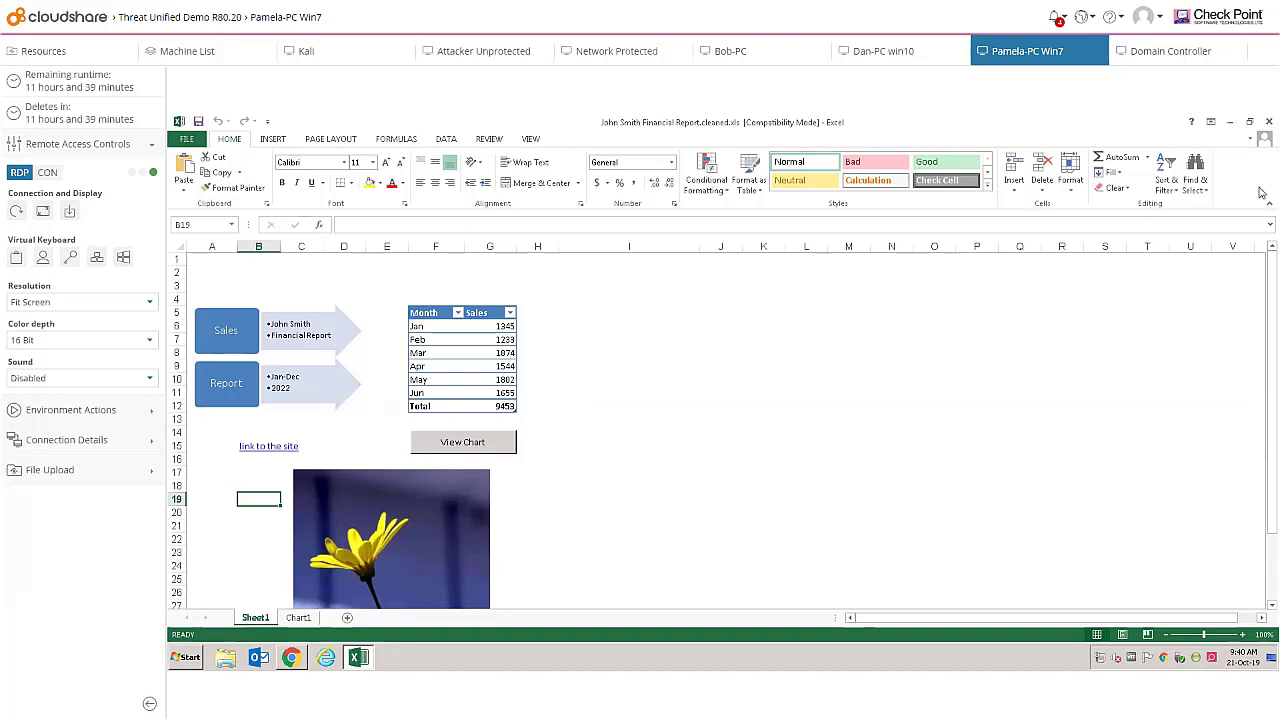
left_click(1268, 121)
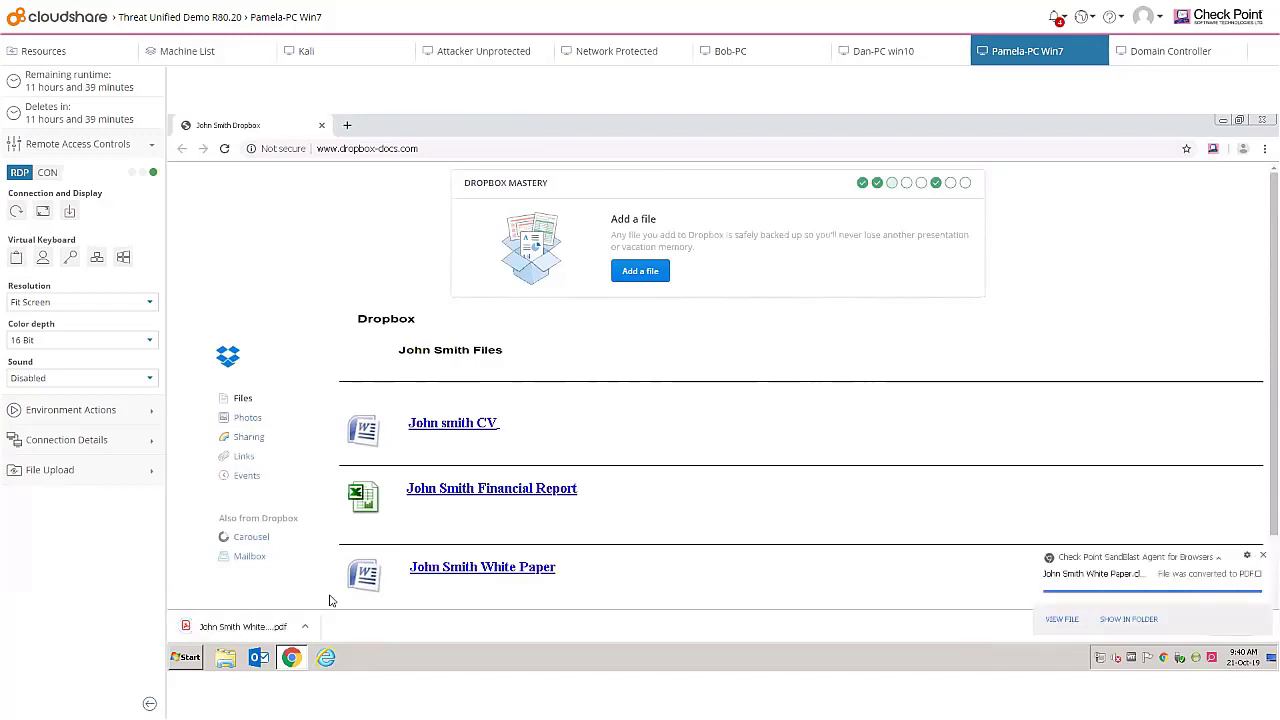
Step: Open the downloaded White Paper file that was converted to PDF
left_click(280, 626)
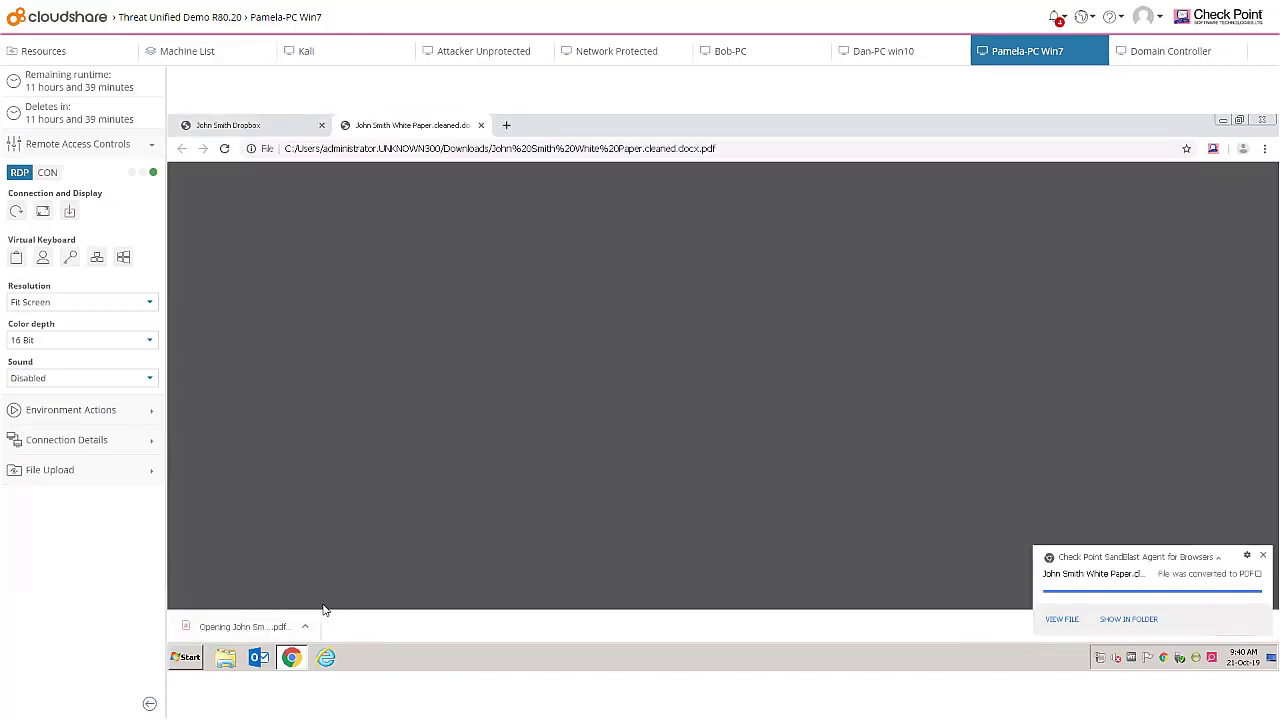
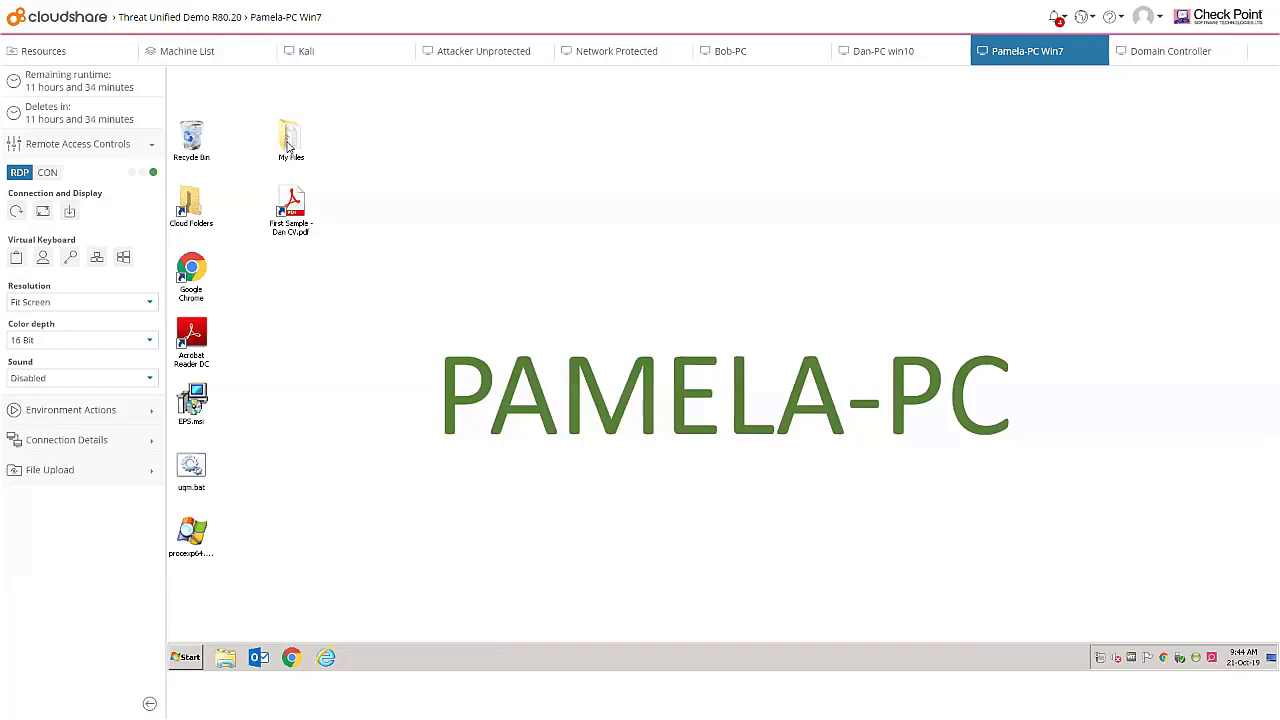
Step: Open the My Files folder from the desktop and reposition its window to make room for the browser
double_click(289, 140)
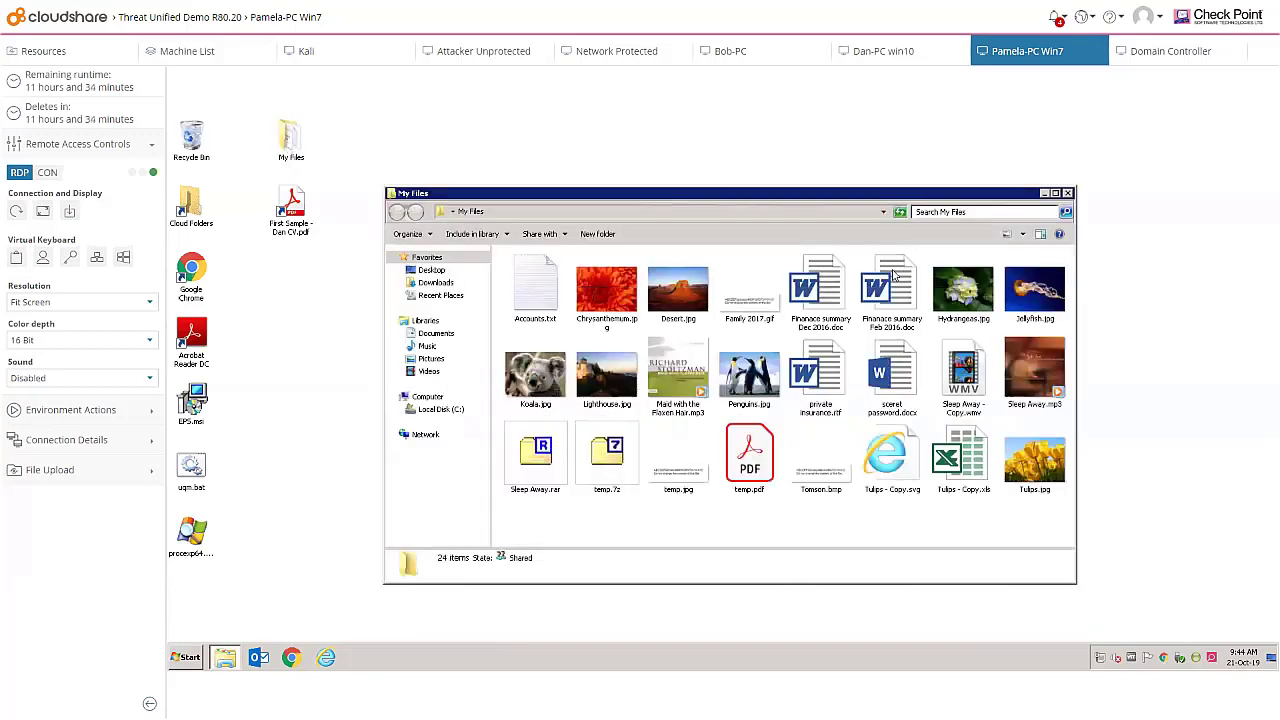
left_click_drag(893, 192, 978, 117)
double_click(975, 120)
left_click_drag(893, 181, 1025, 176)
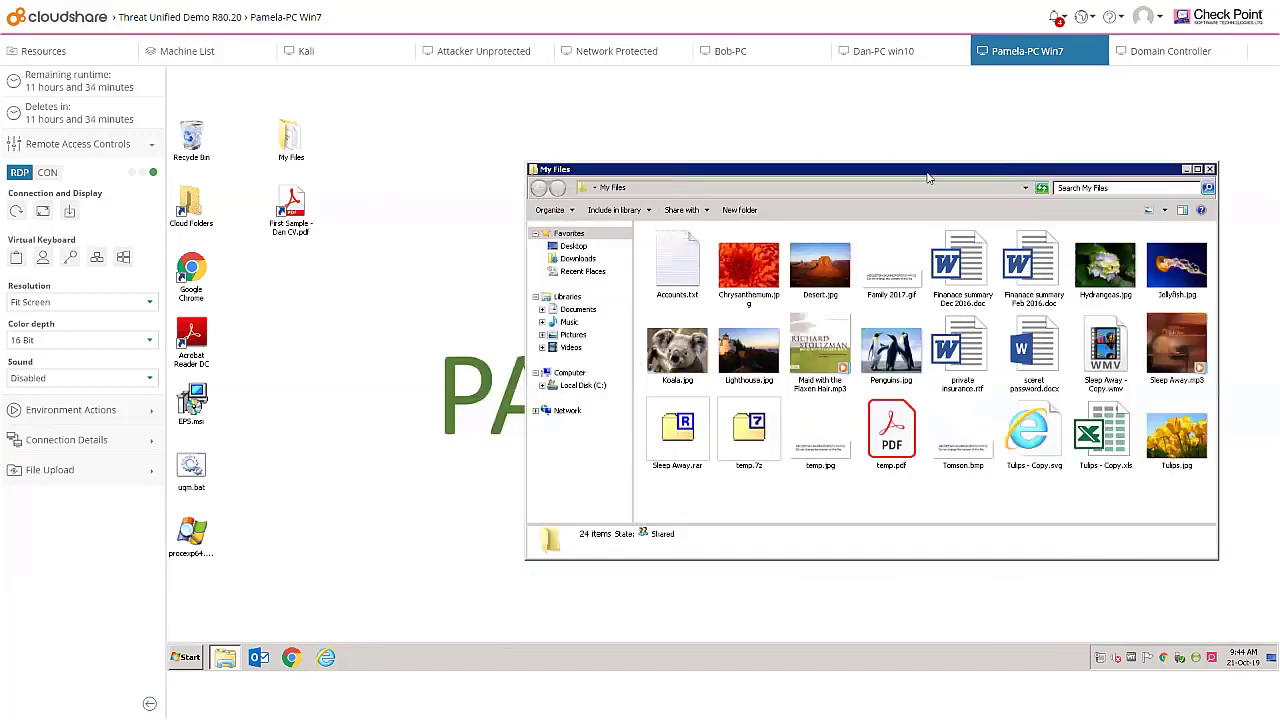
Step: Load the mystore site in Internet Explorer and bring the My Files window to the front
left_click(325, 658)
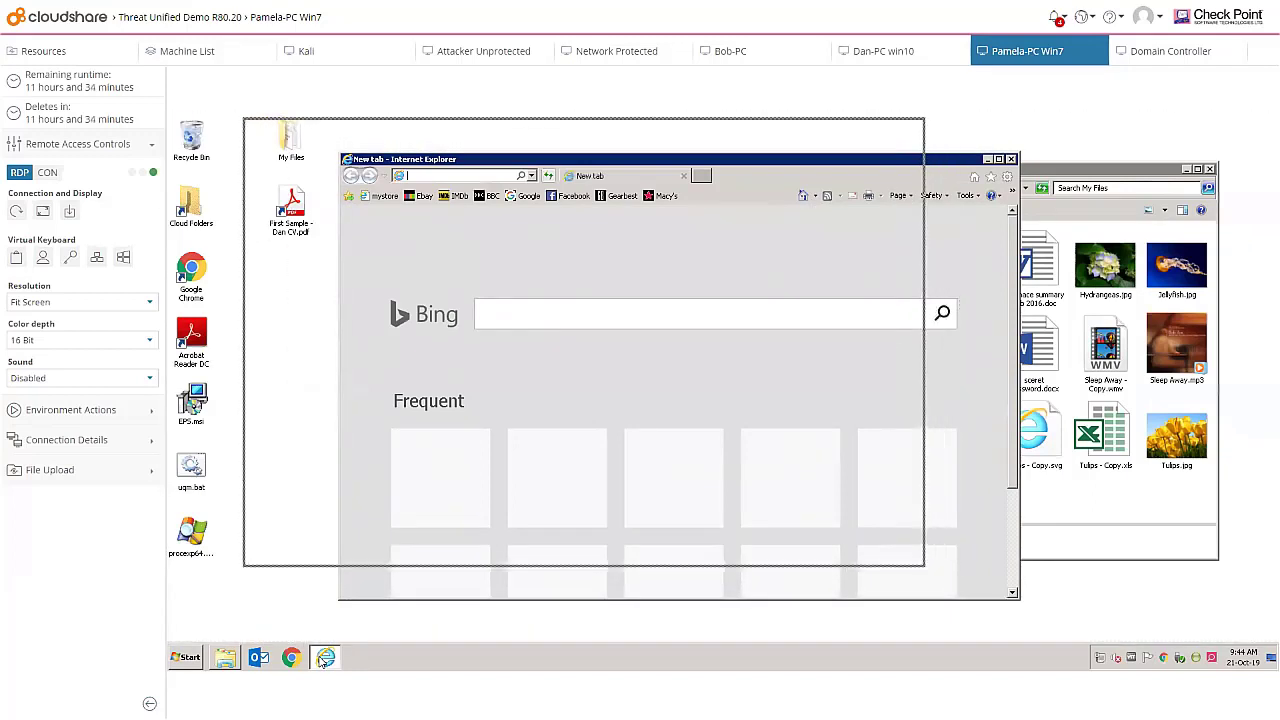
left_click(290, 164)
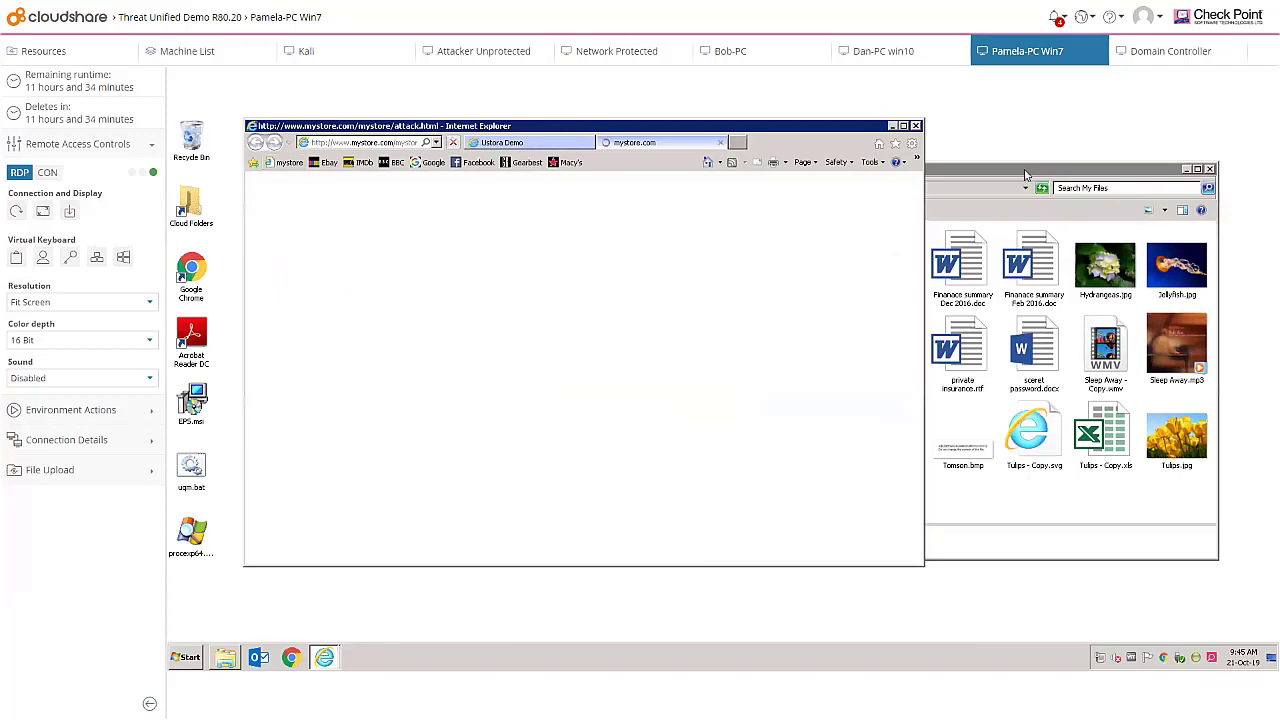
left_click(1024, 172)
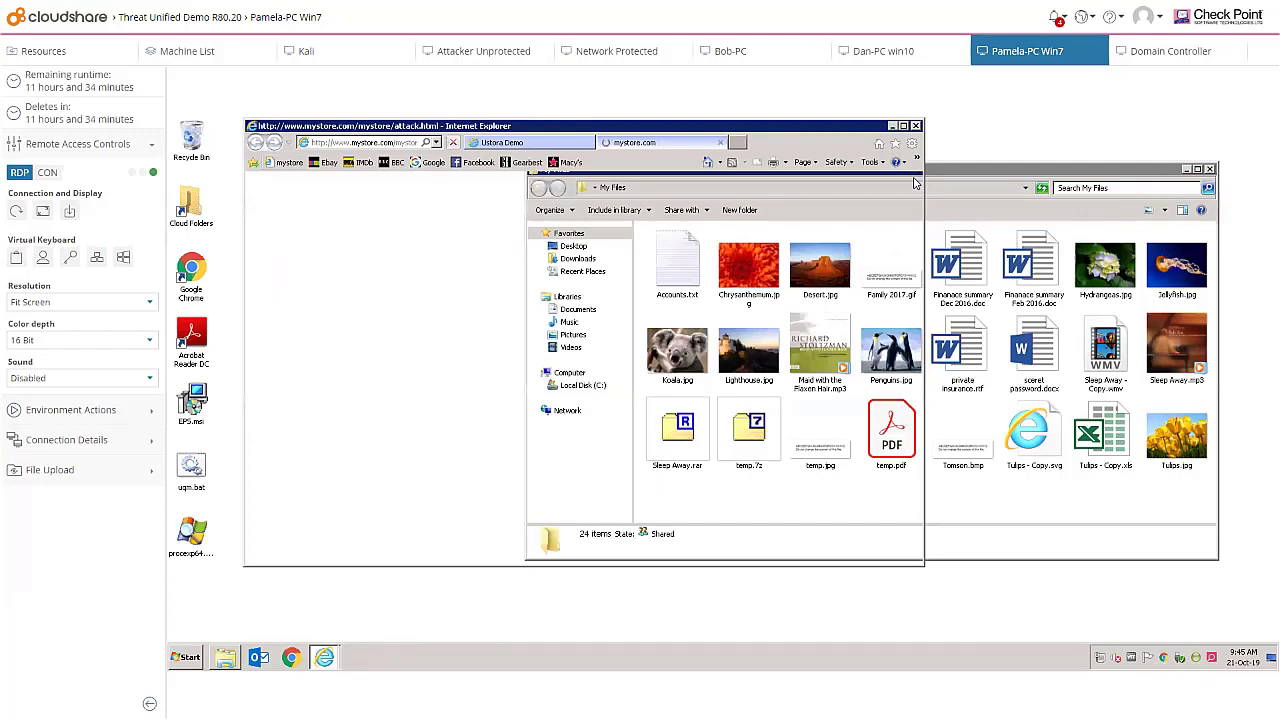
left_click(969, 172)
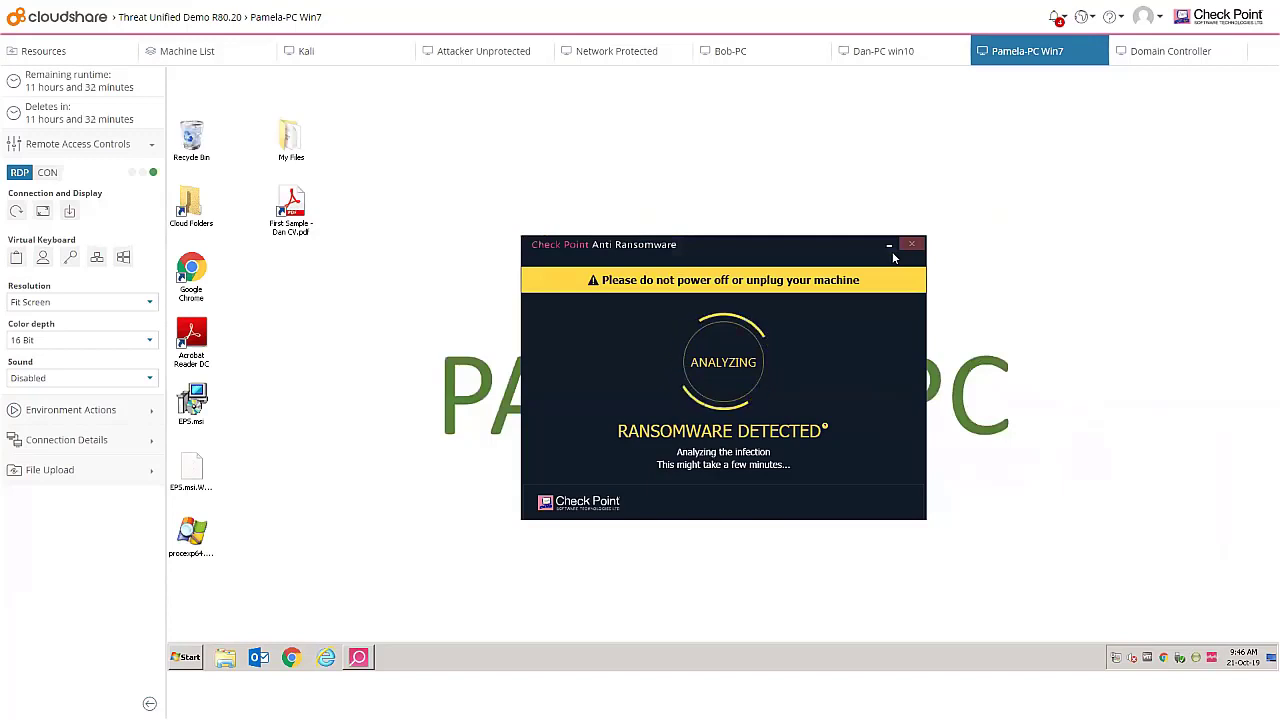
Step: Reopen the My Files folder from the desktop and close the Anti-Ransomware file restoration window
double_click(291, 139)
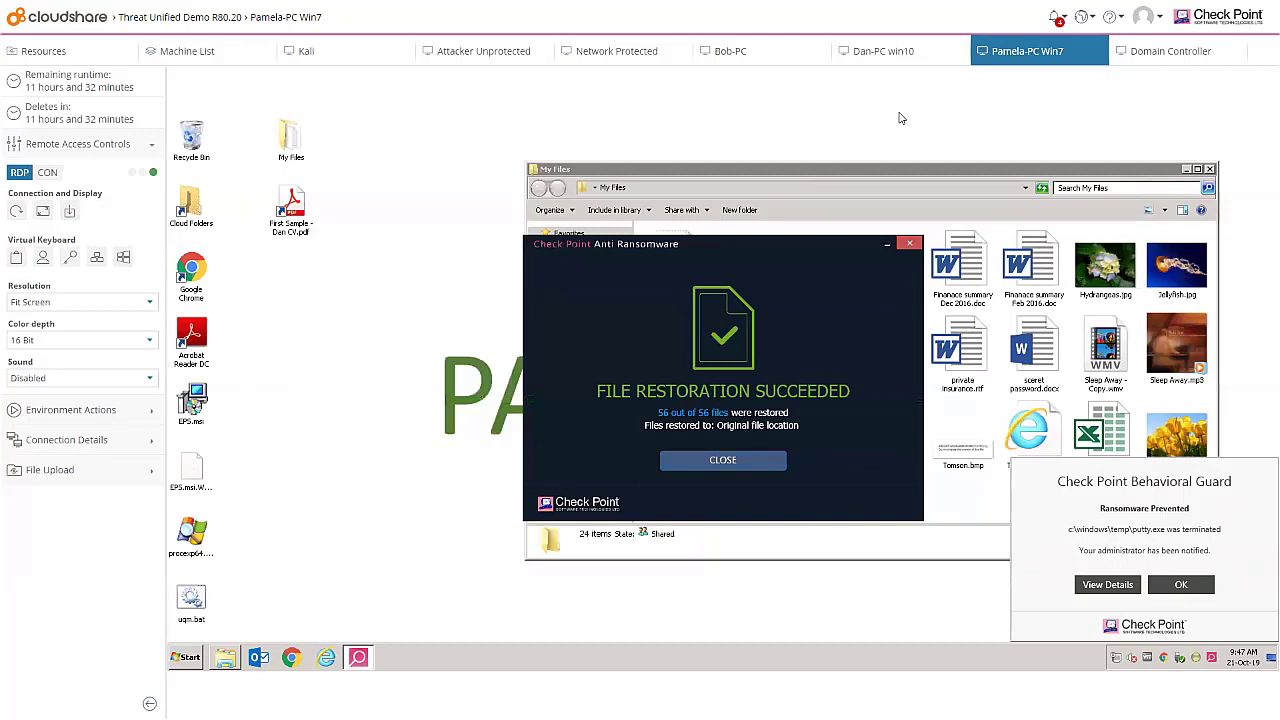
key("Return")
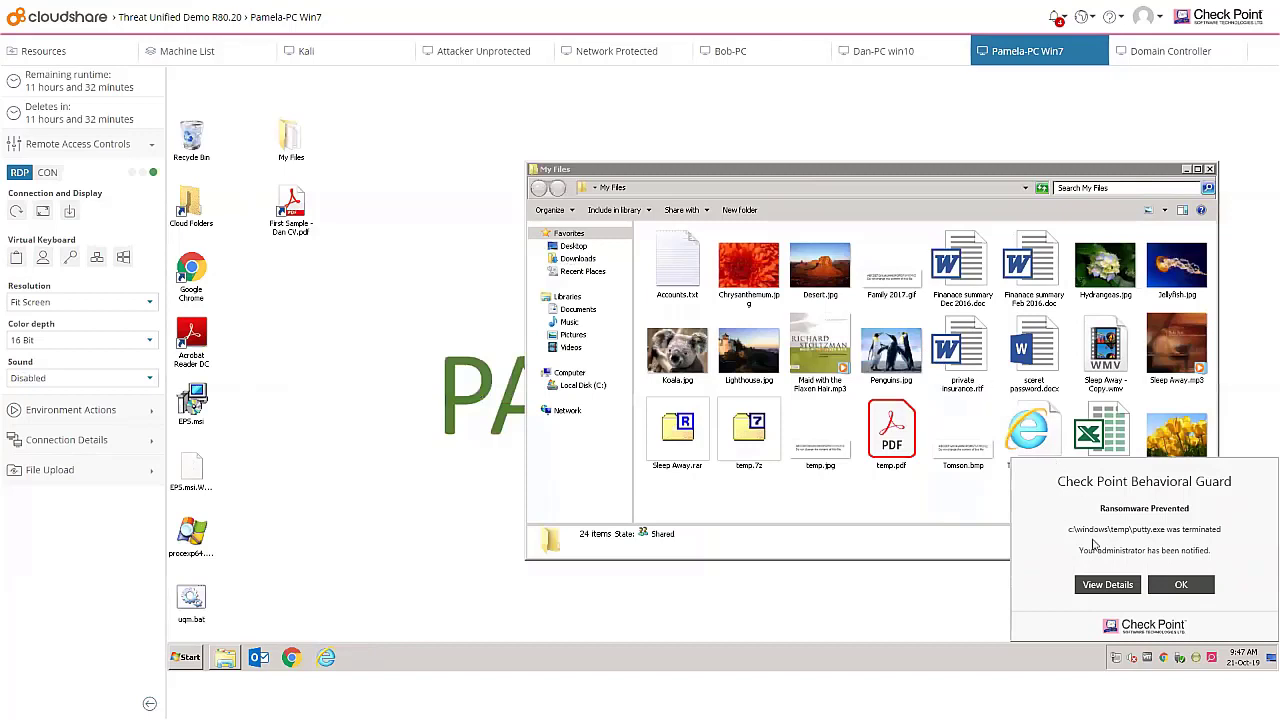
Step: View the details of the Behavioral Guard alert and open the forensics report for the Anti-Ransomware incident
left_click(1093, 586)
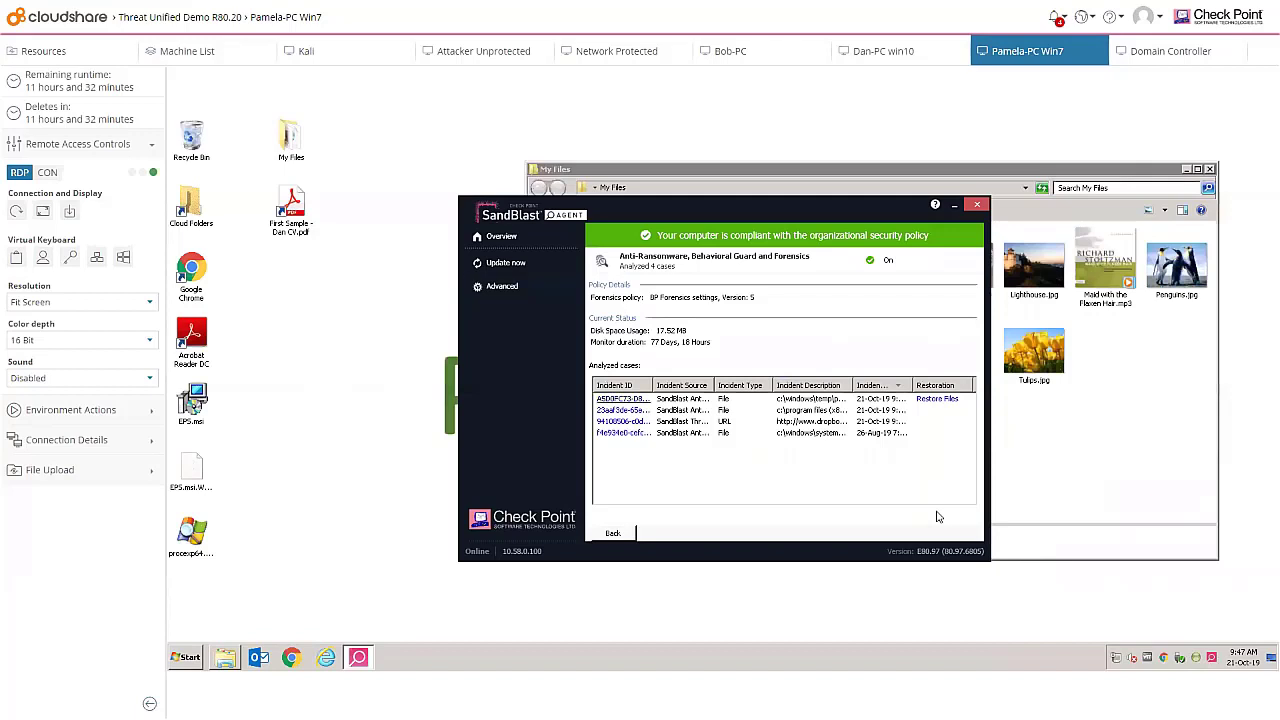
key("Down")
key("Return")
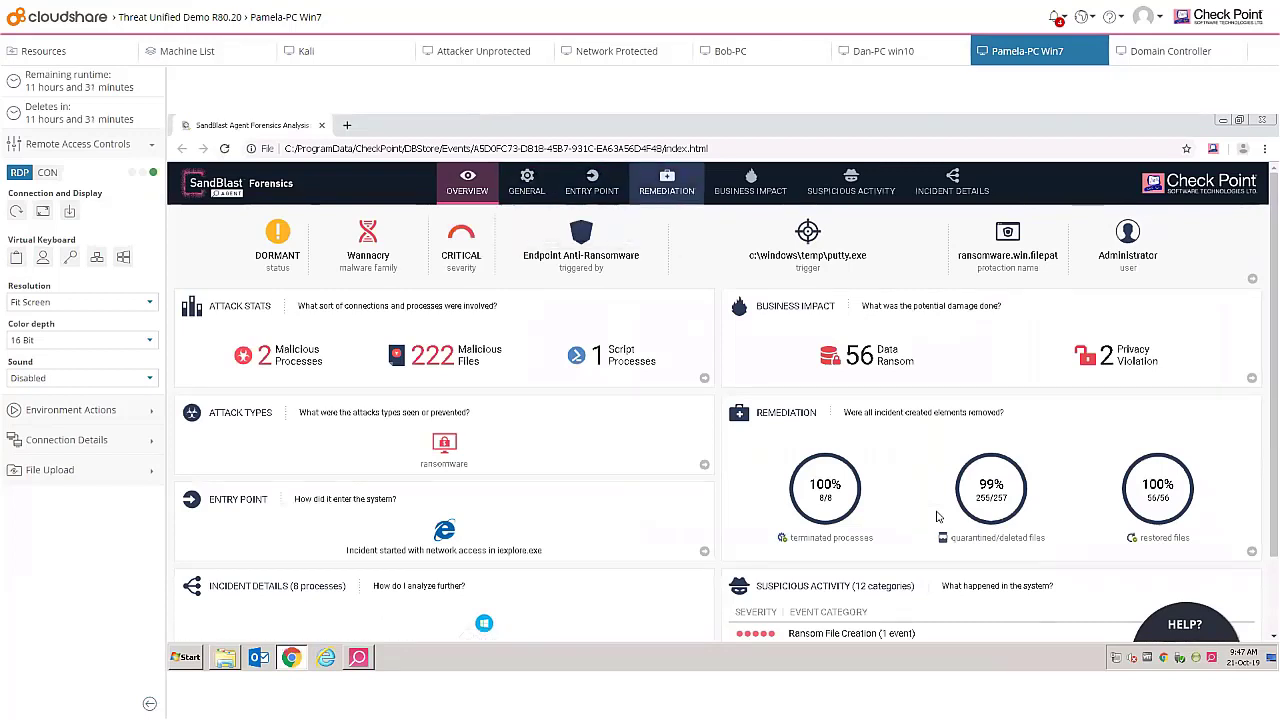
Step: Examine the report's Remediation details, including the Deleted Incident Files, and minimize the report window
left_click(938, 516)
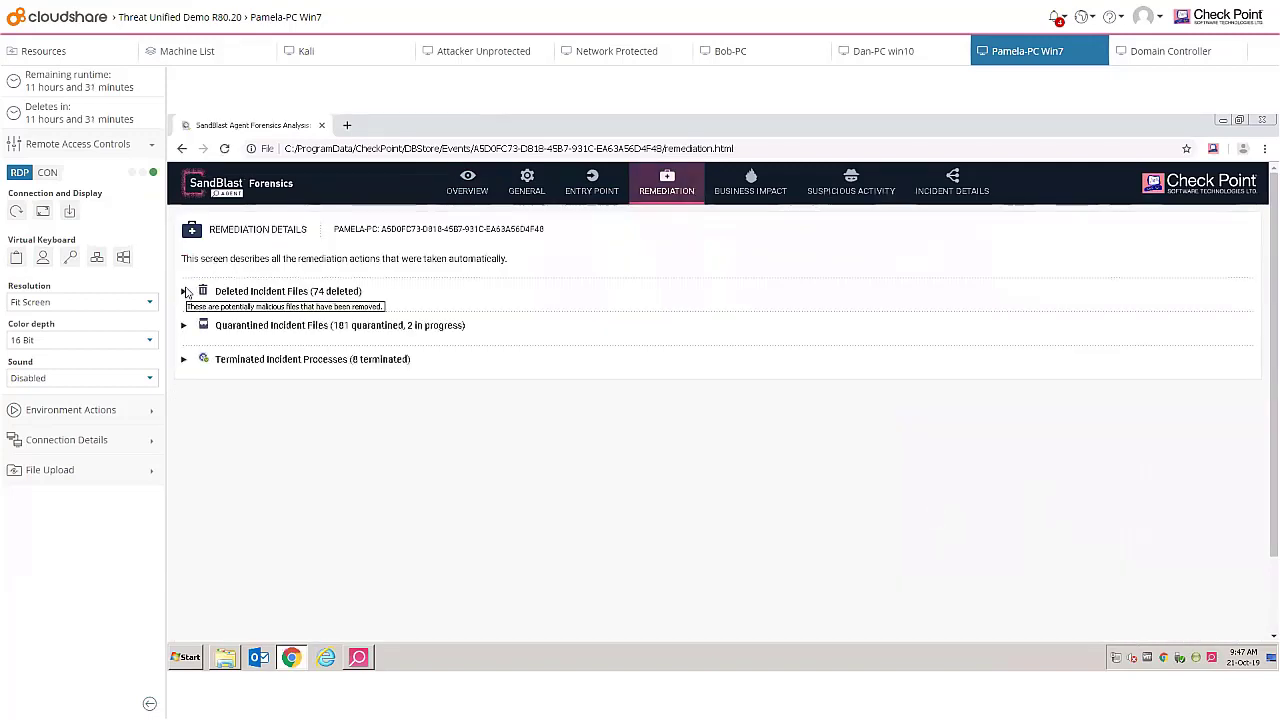
left_click(185, 292)
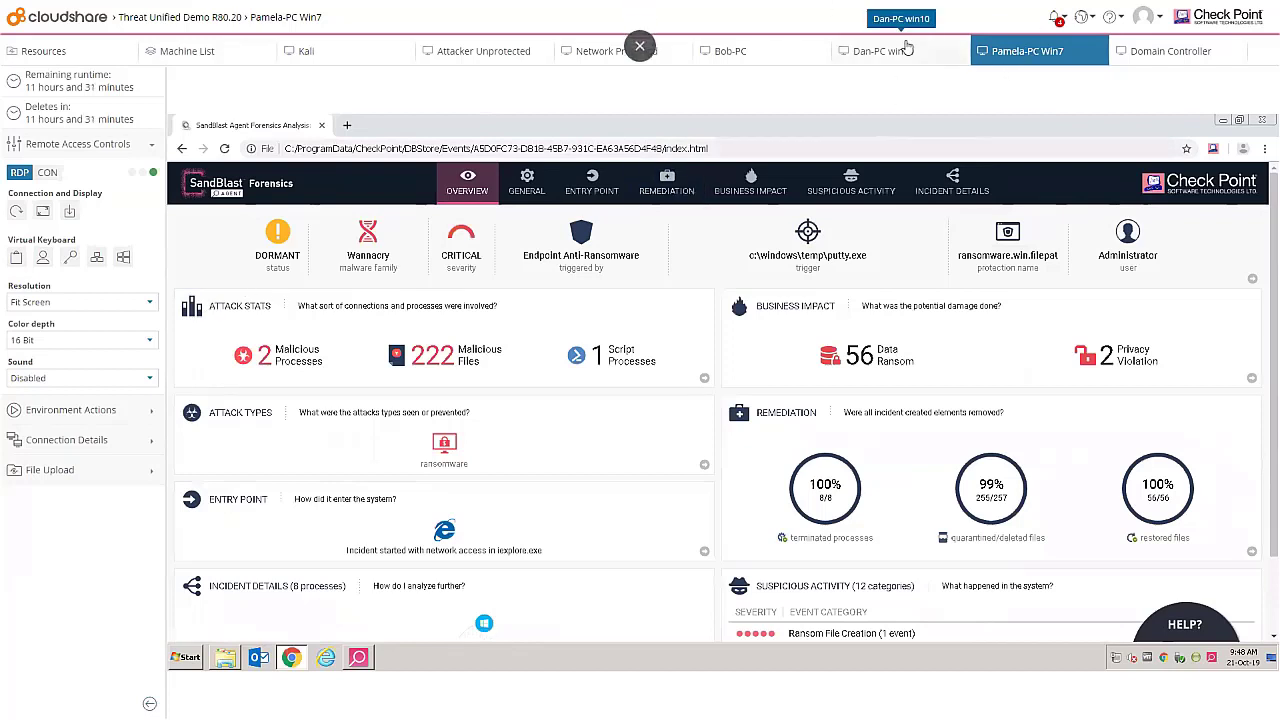
left_click(1222, 120)
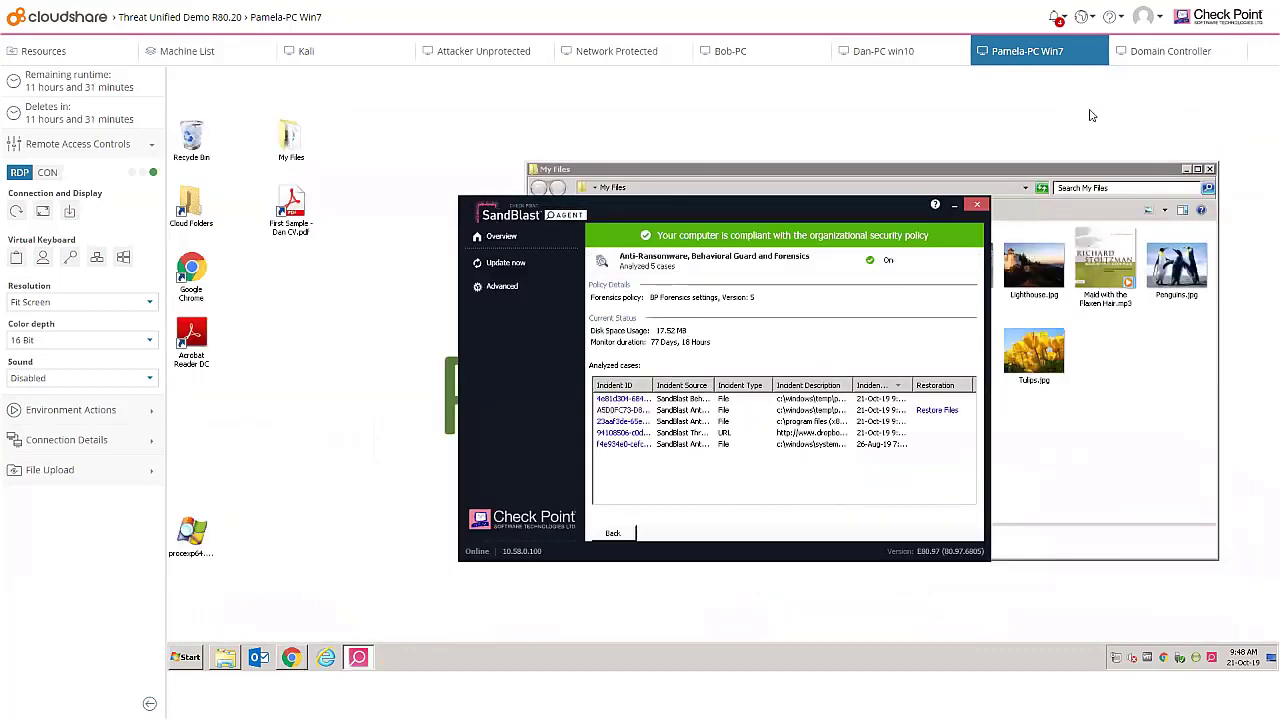
Step: Switch to the Dan-PC win10 machine, load the mystore site in Internet Explorer and return to the My Files window
left_click(903, 50)
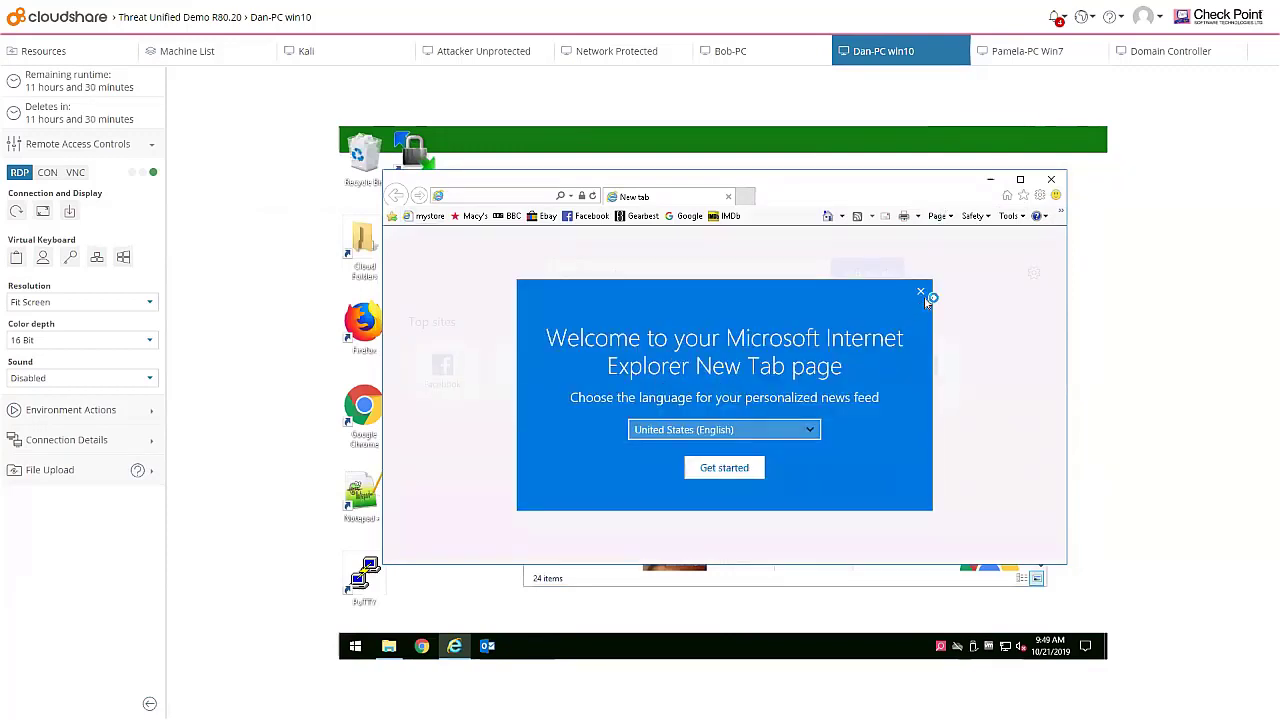
left_click(921, 293)
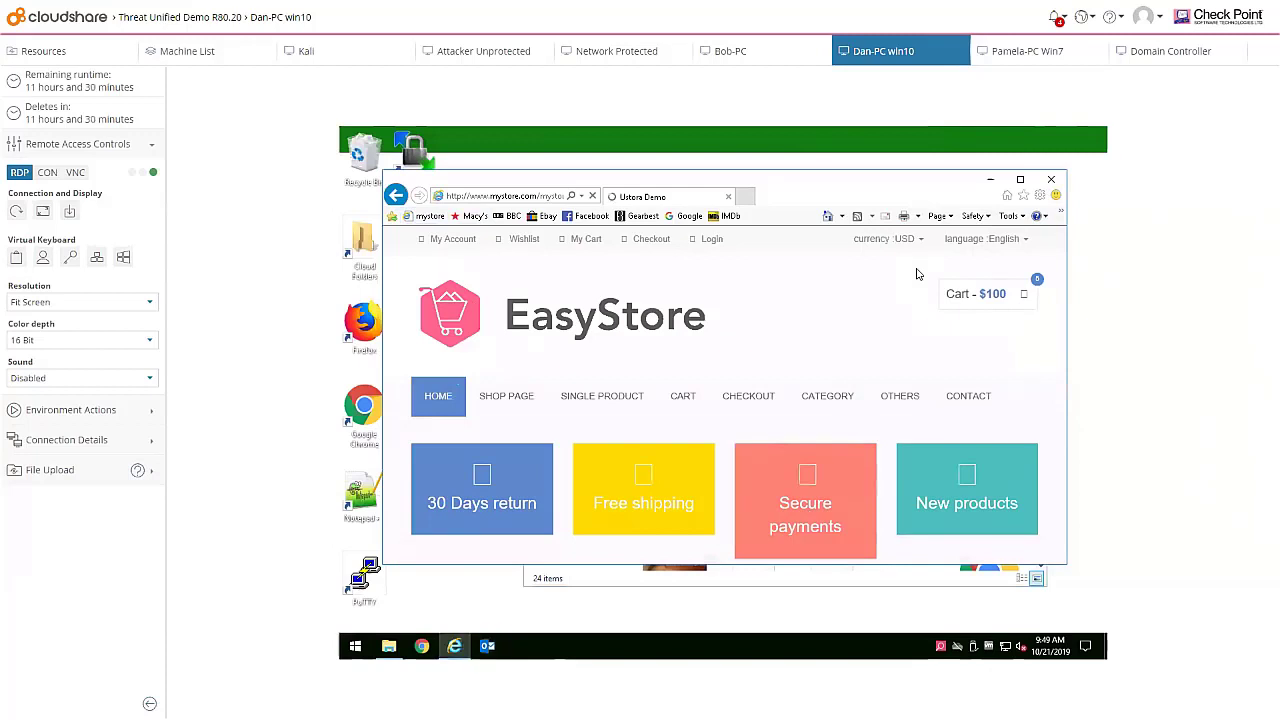
key("alt+Tab")
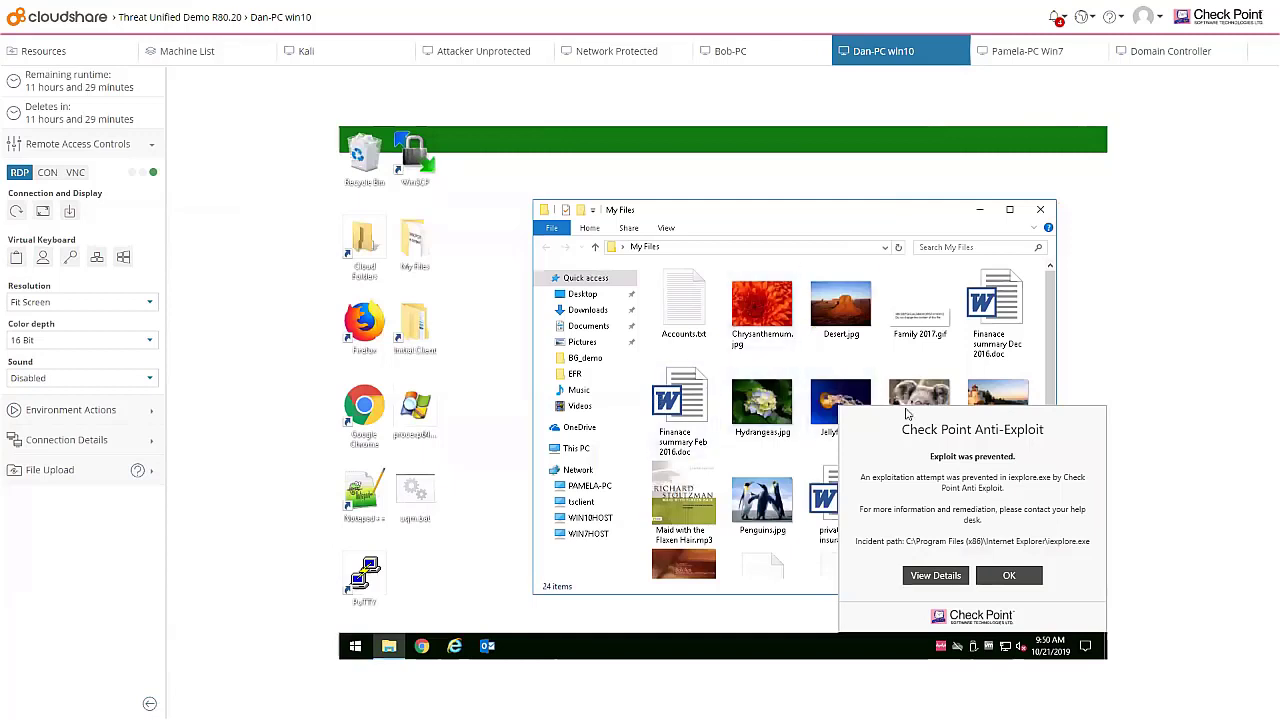
Step: View the Anti-Exploit alert's details, widen the Incident Source column, and examine the incident's forensics report before minimizing it
left_click(938, 577)
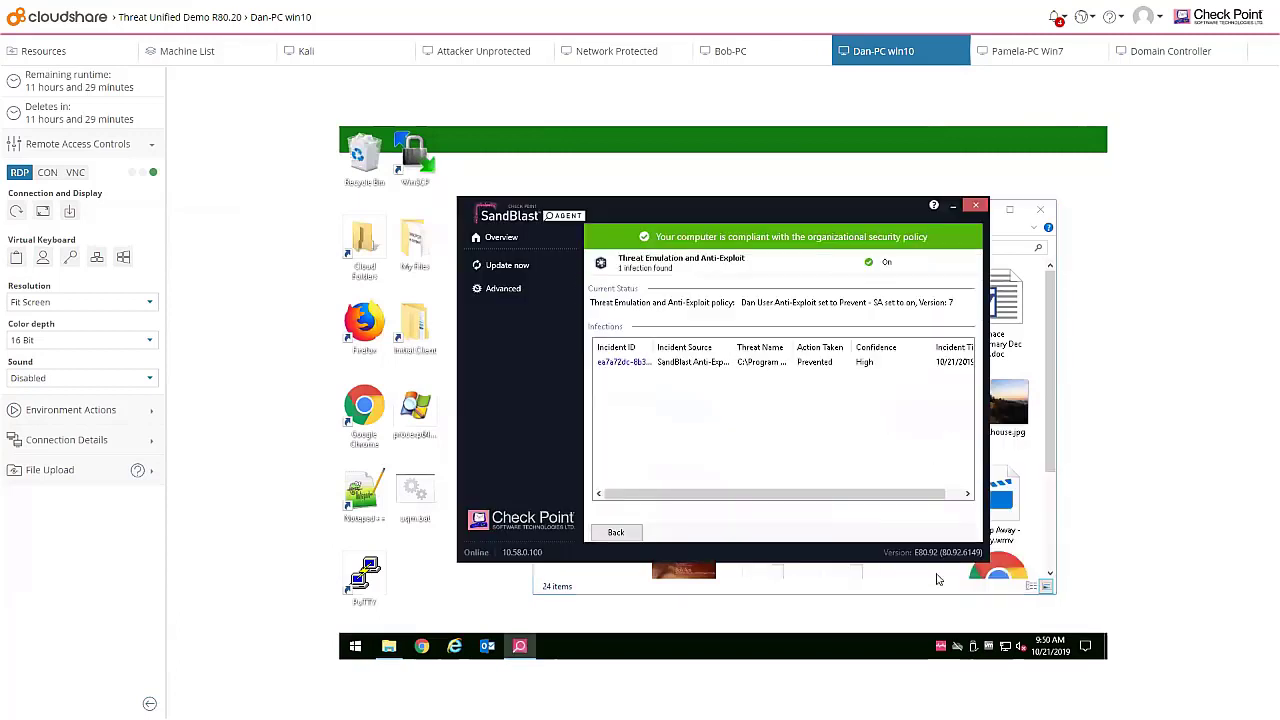
left_click_drag(734, 347, 787, 347)
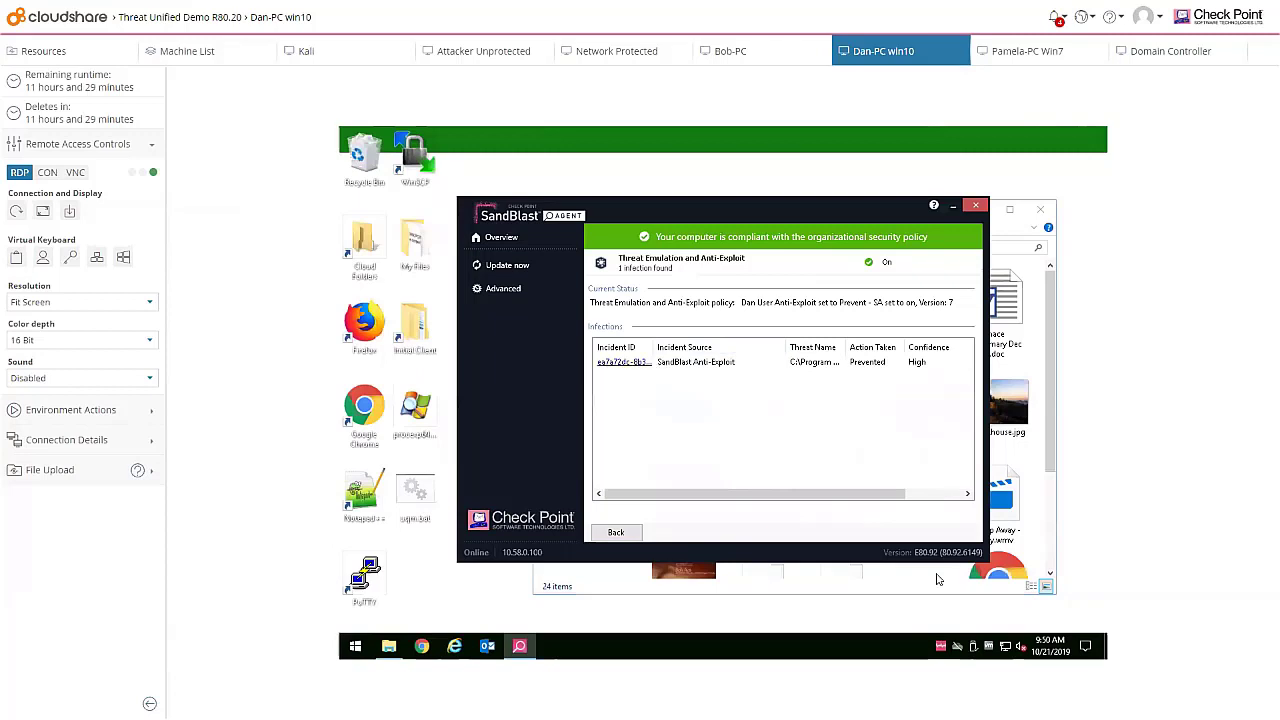
left_click(622, 362)
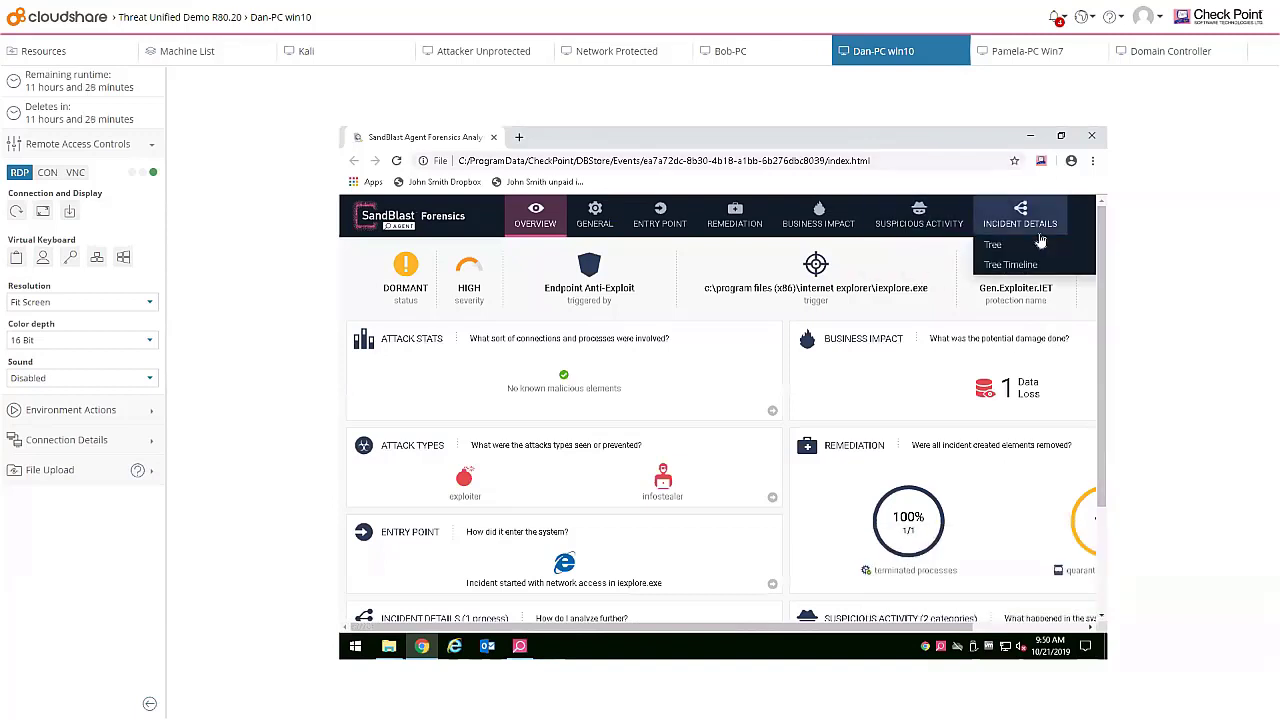
left_click(1030, 136)
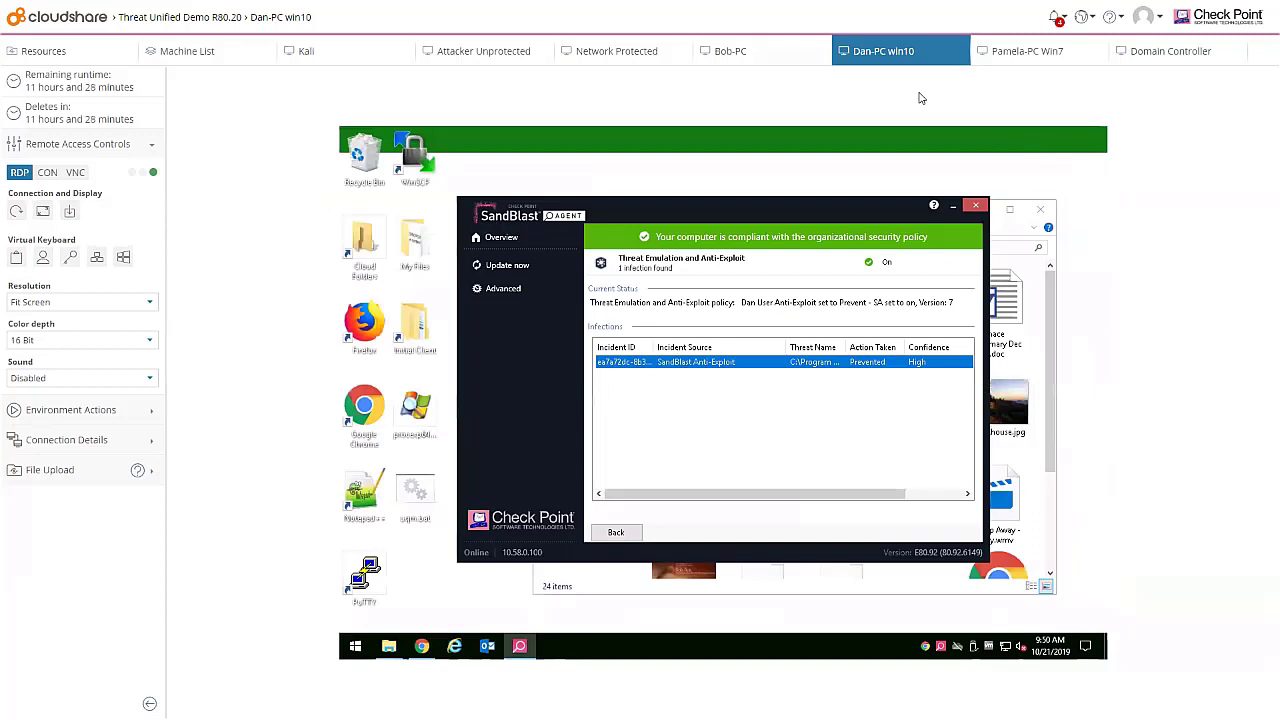
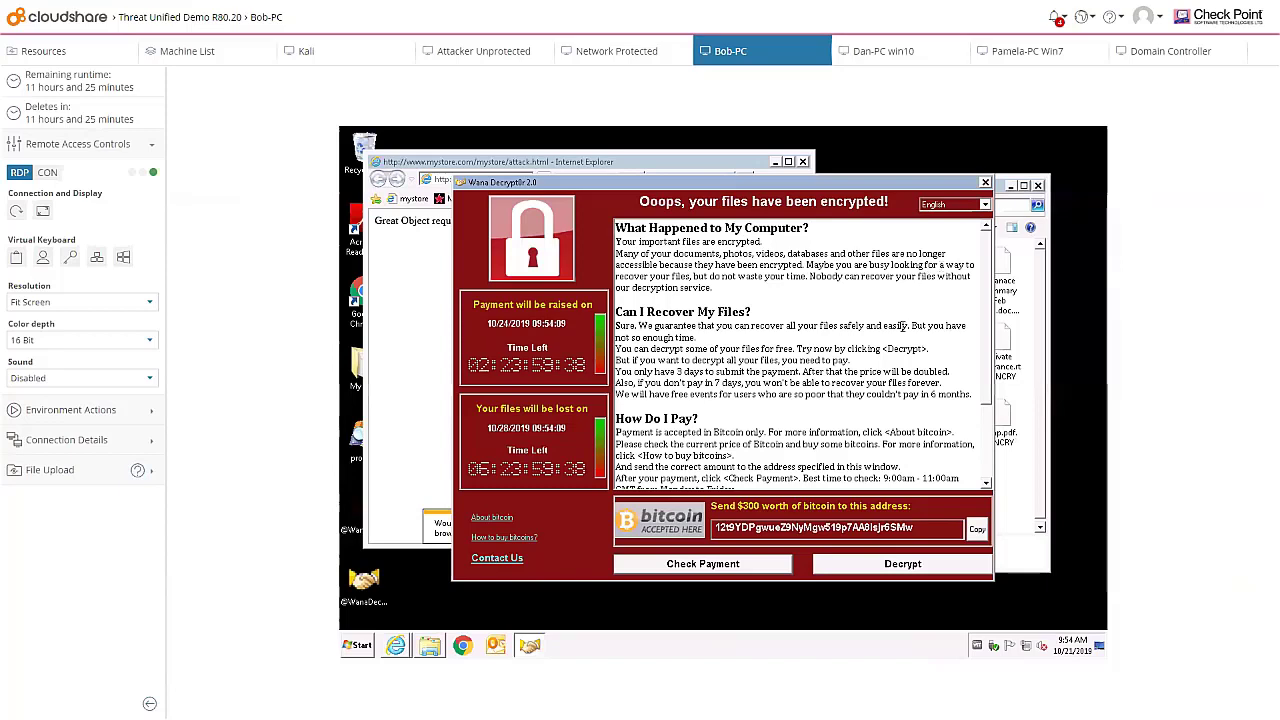
Step: Display the Wana Decrypt0r ransom note in German and switch it back to English
left_click(985, 205)
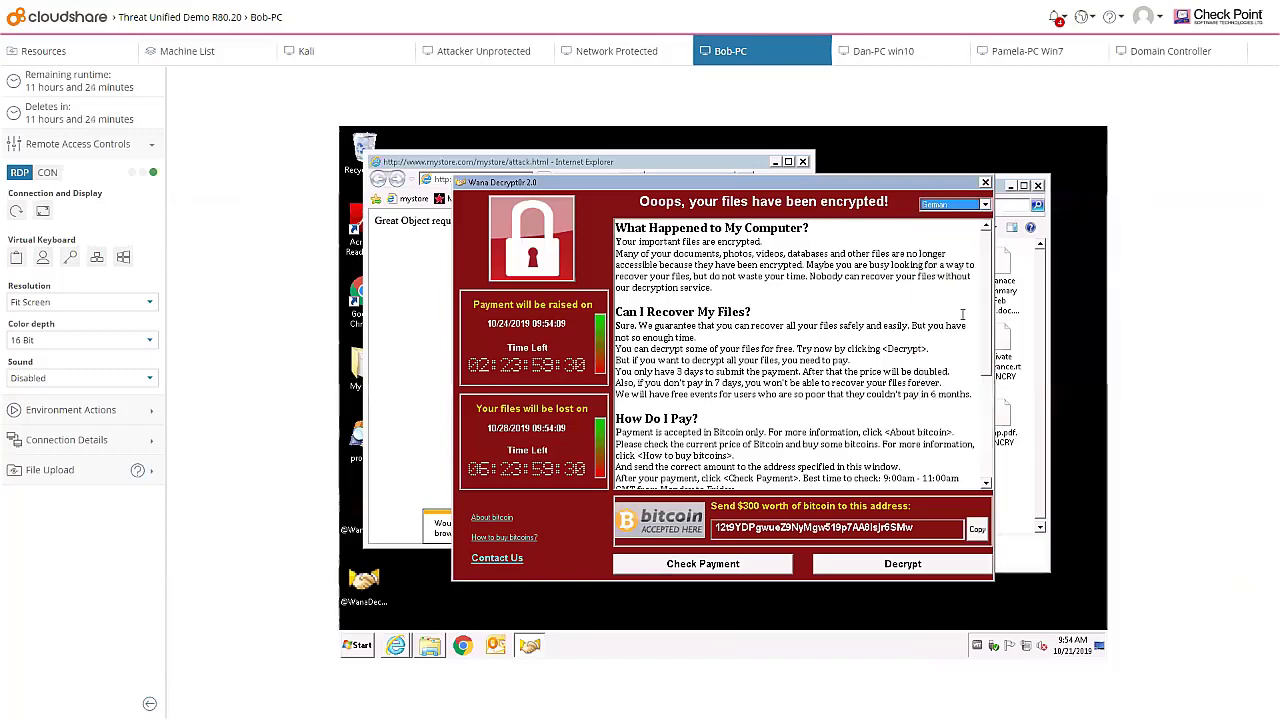
left_click(964, 311)
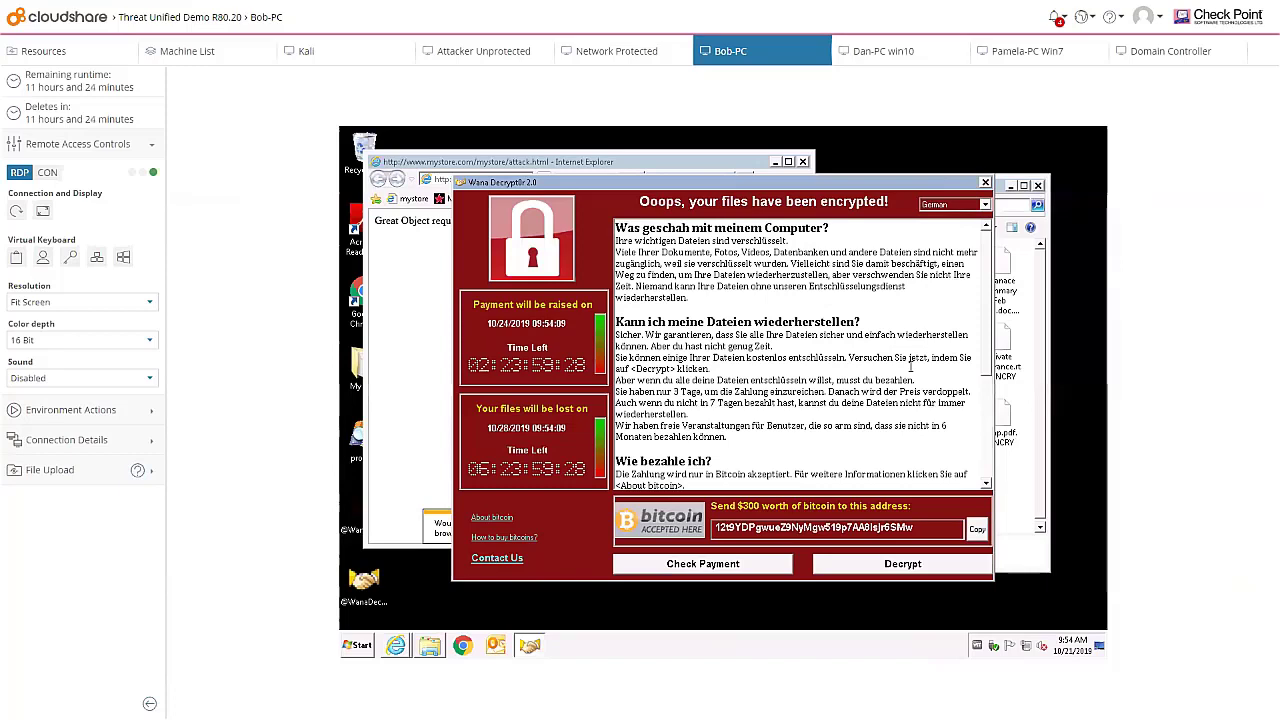
left_click(985, 204)
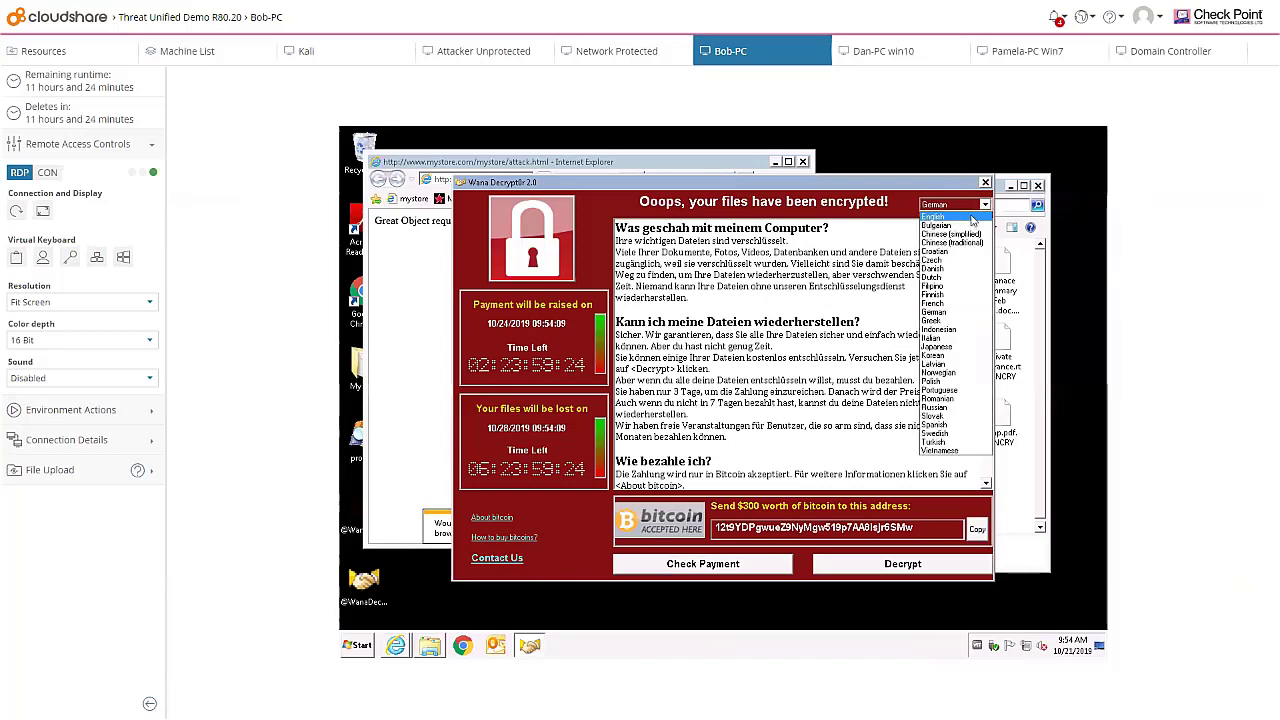
left_click(971, 217)
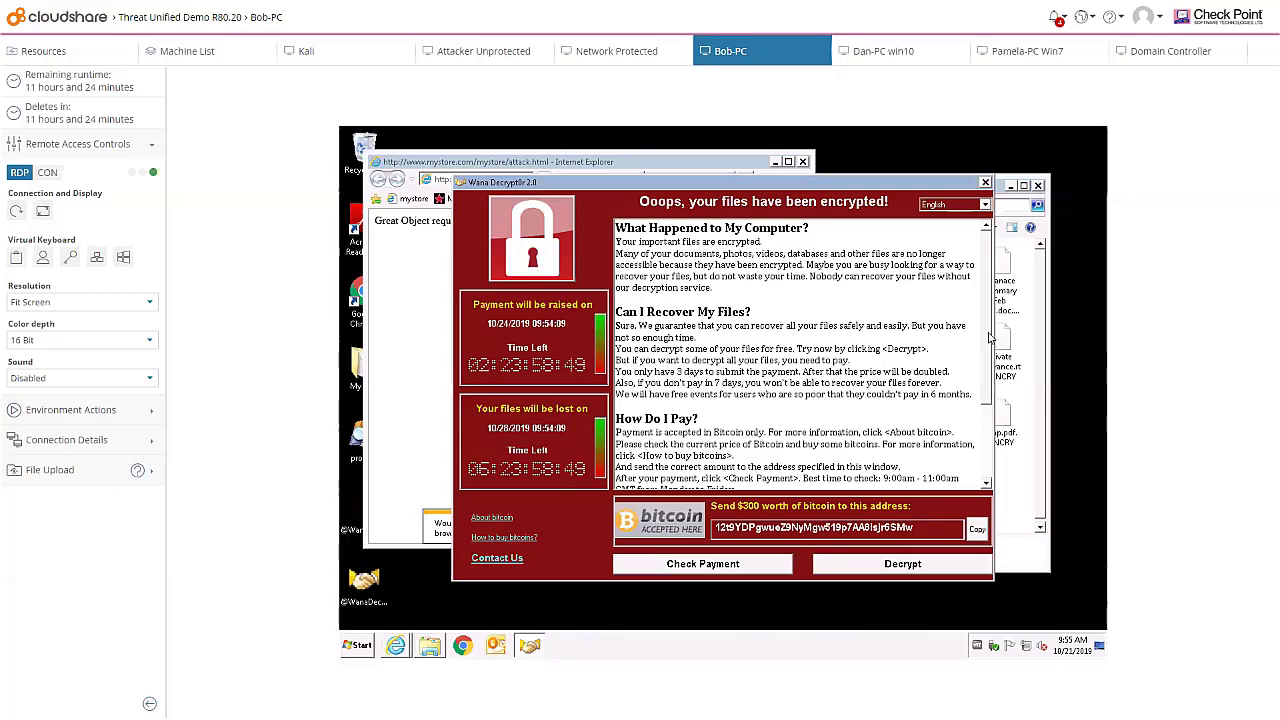
Step: Read through the recovery and payment instructions in the English ransom note
scroll(989, 338, "down", 4)
scroll(985, 357, "up", 3)
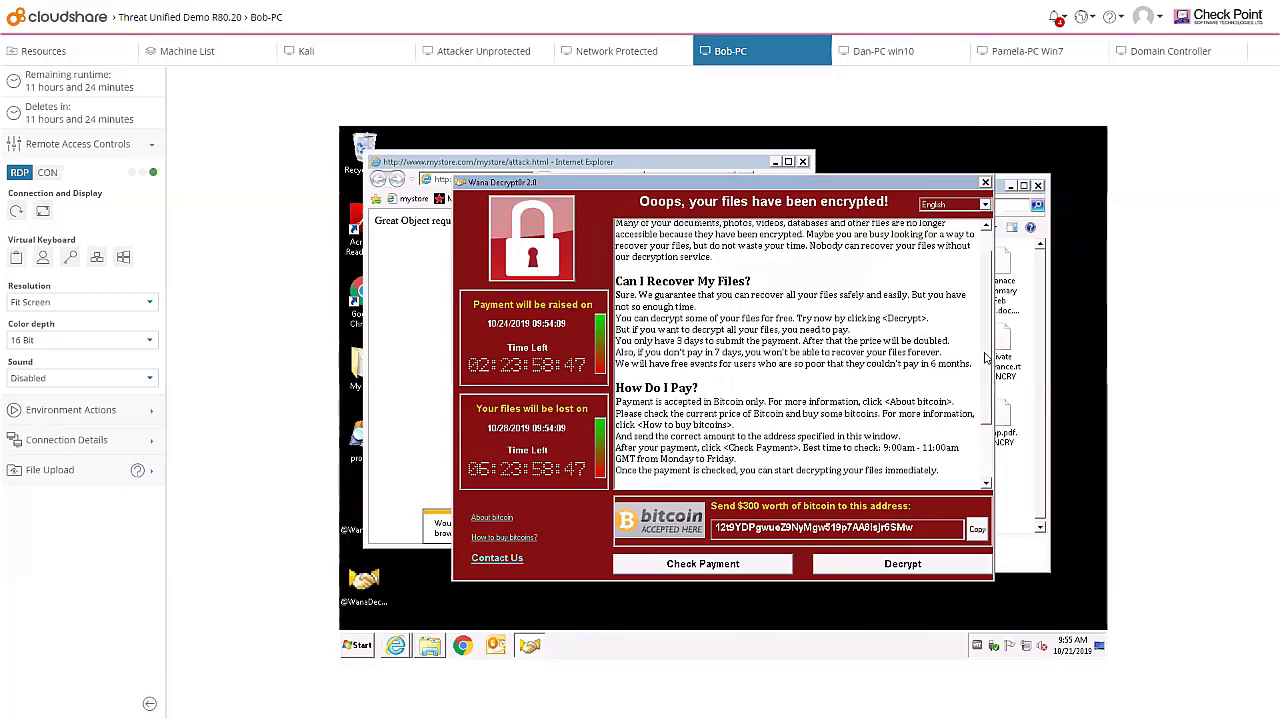
scroll(985, 357, "up", 1)
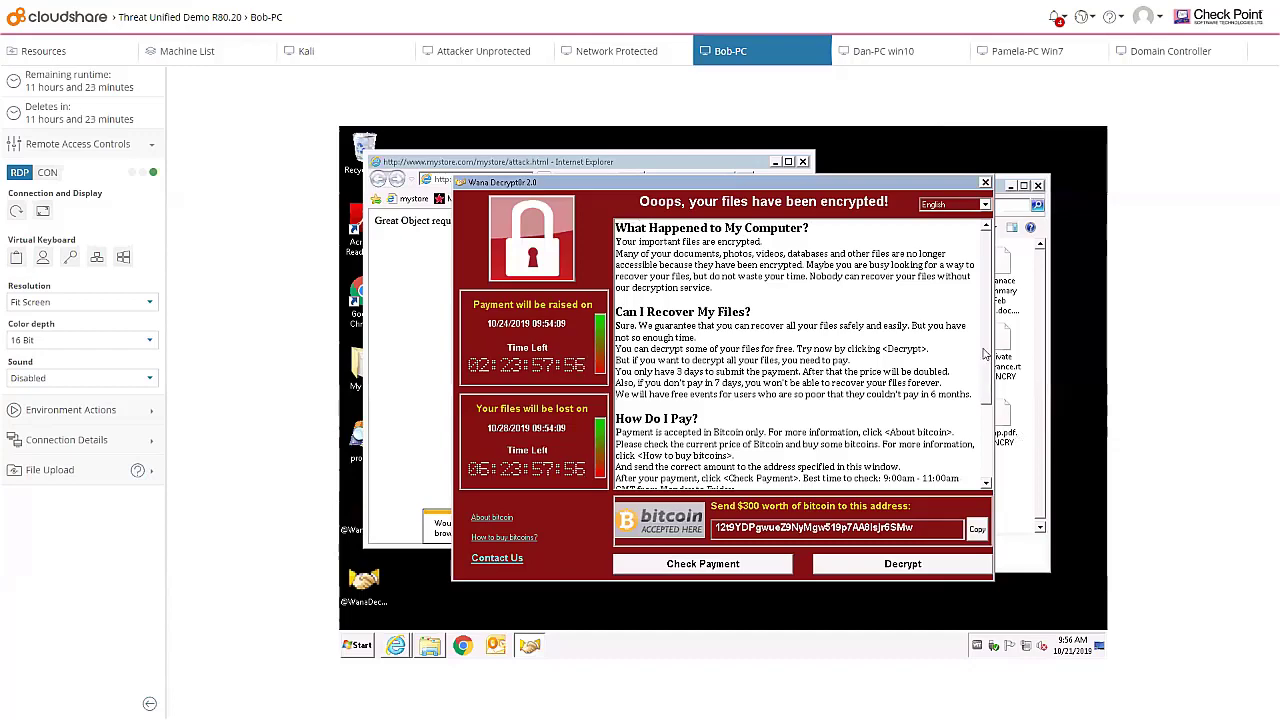
Step: Switch from Bob-PC back to the Pamela-PC Win7 machine
left_click(905, 53)
left_click(1010, 50)
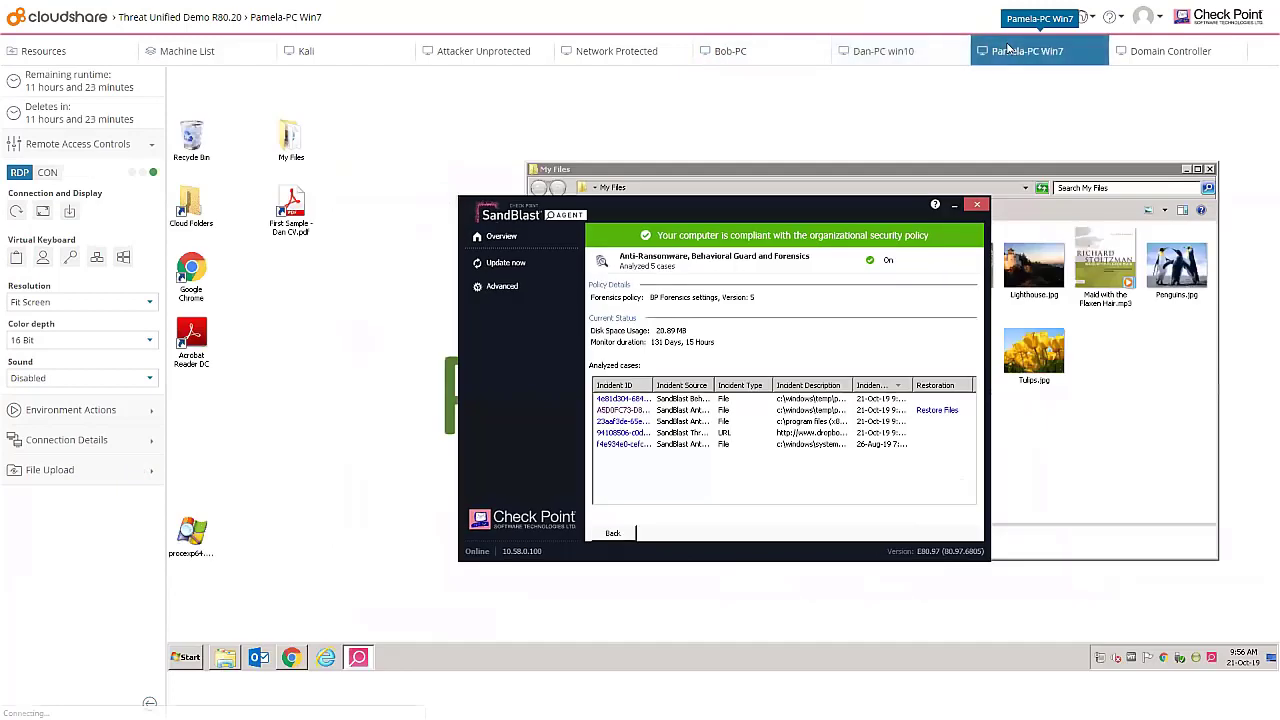